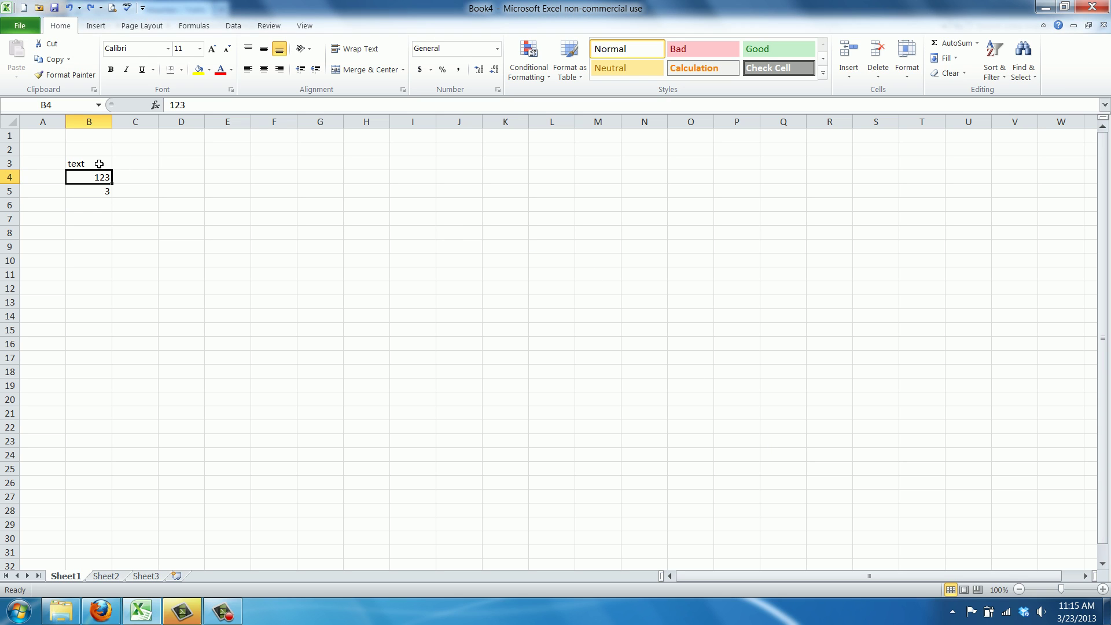
- Inspect the cells B3 ('text'), B4 (123) and B5 (=1+2)
click(97, 164)
click(98, 176)
click(101, 193)
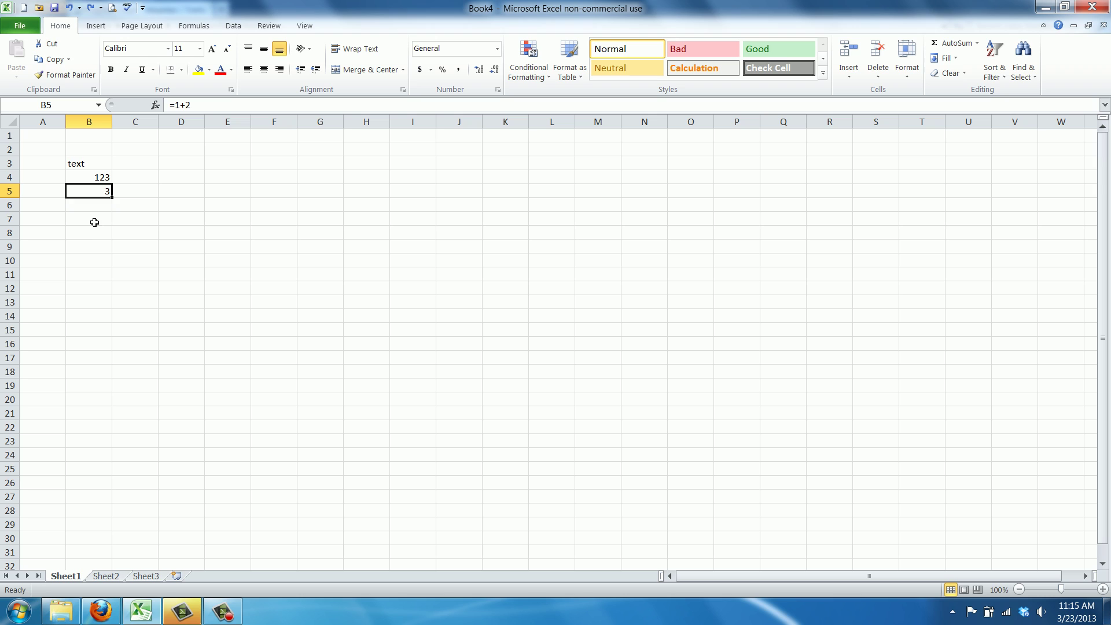
click(90, 166)
click(81, 181)
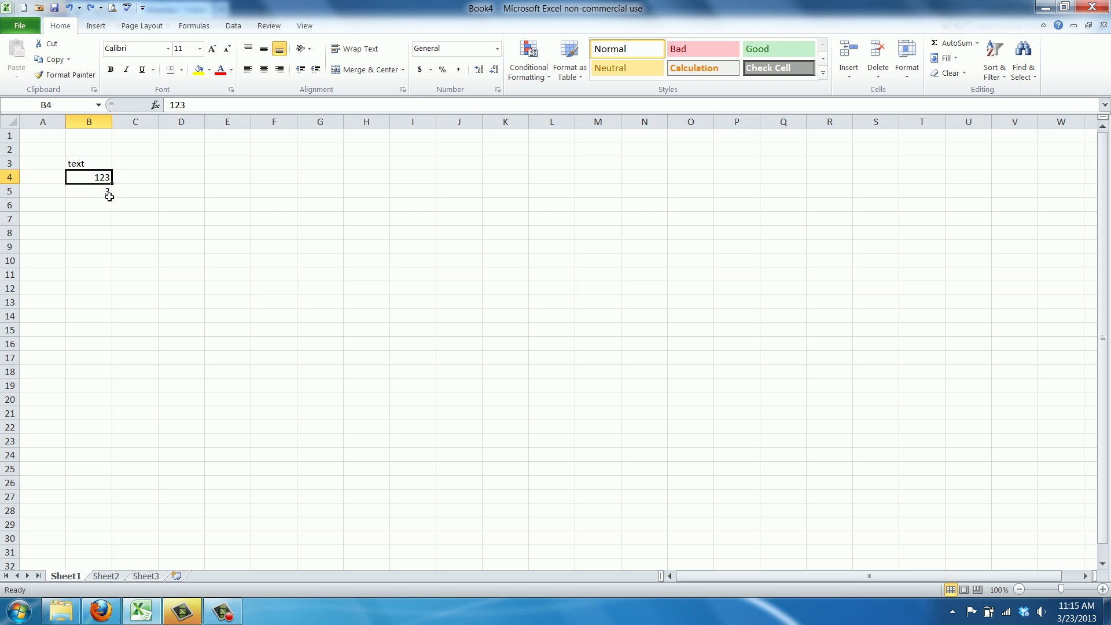
click(83, 165)
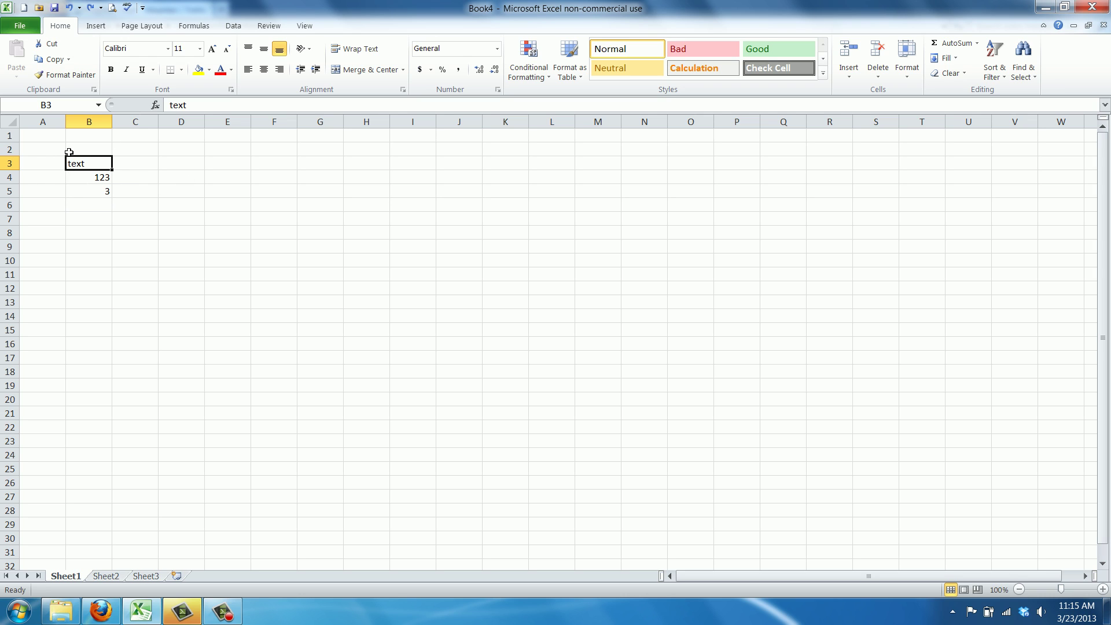
click(86, 179)
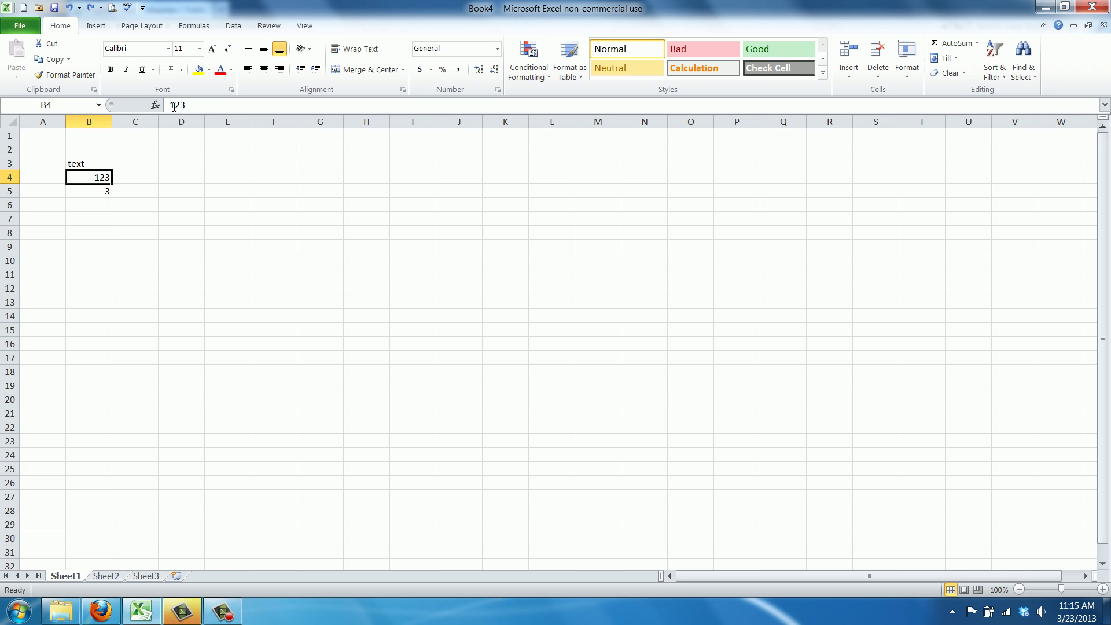
click(110, 165)
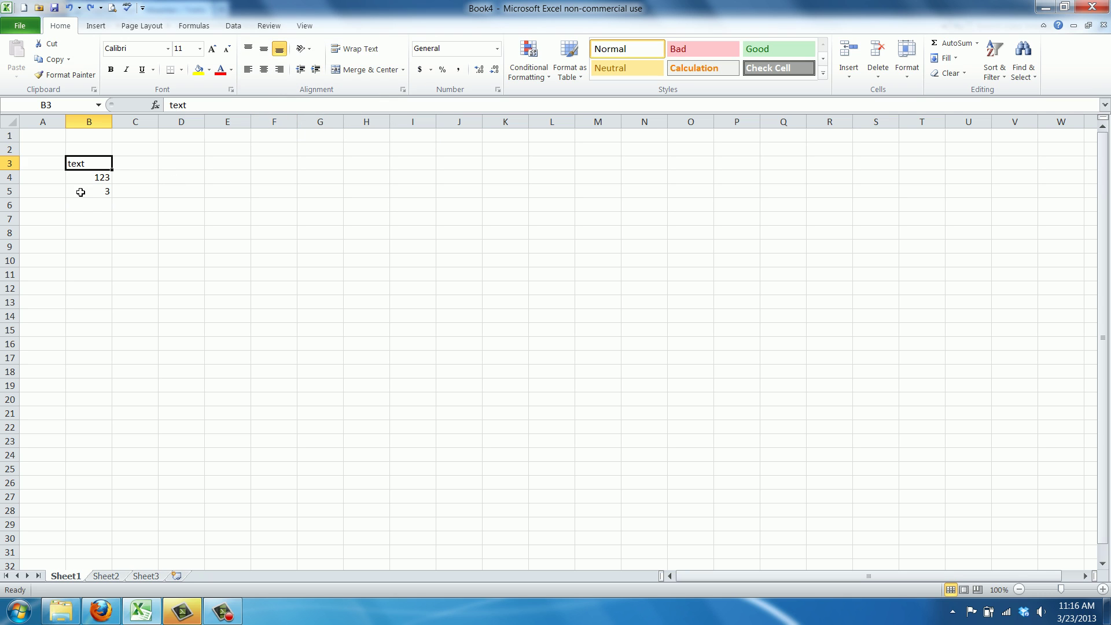
- Indent the word 'text' in B3 nine levels so it sits around column D
mouse_move(89, 177)
mouse_down()
mouse_move(92, 193)
mouse_move(91, 163)
mouse_move(99, 186)
mouse_up()
click(91, 162)
click(98, 167)
click(105, 179)
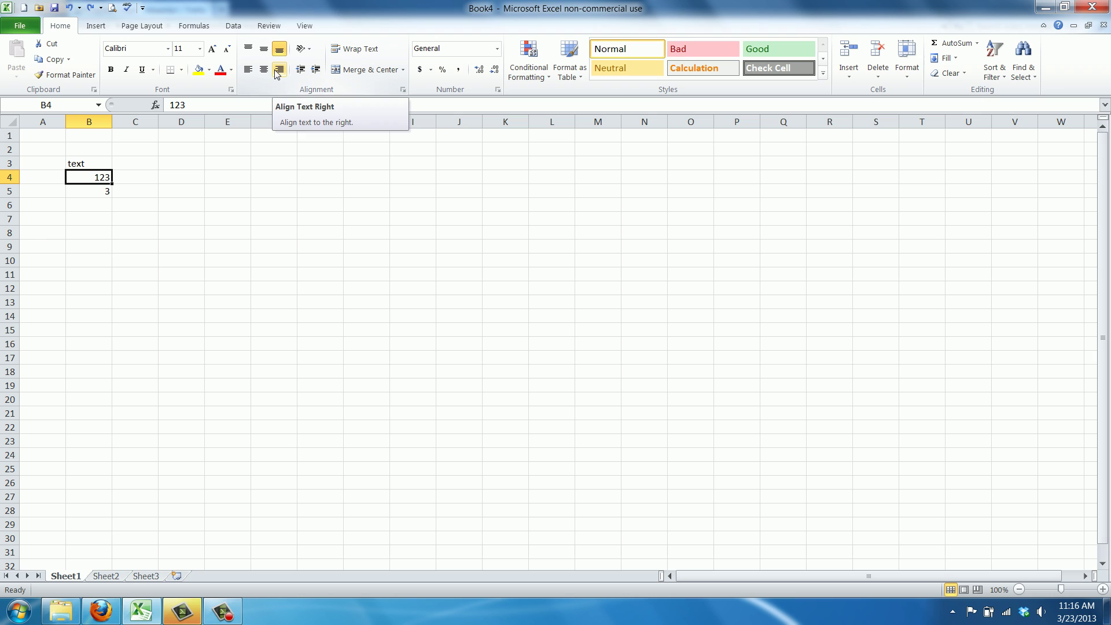
click(86, 166)
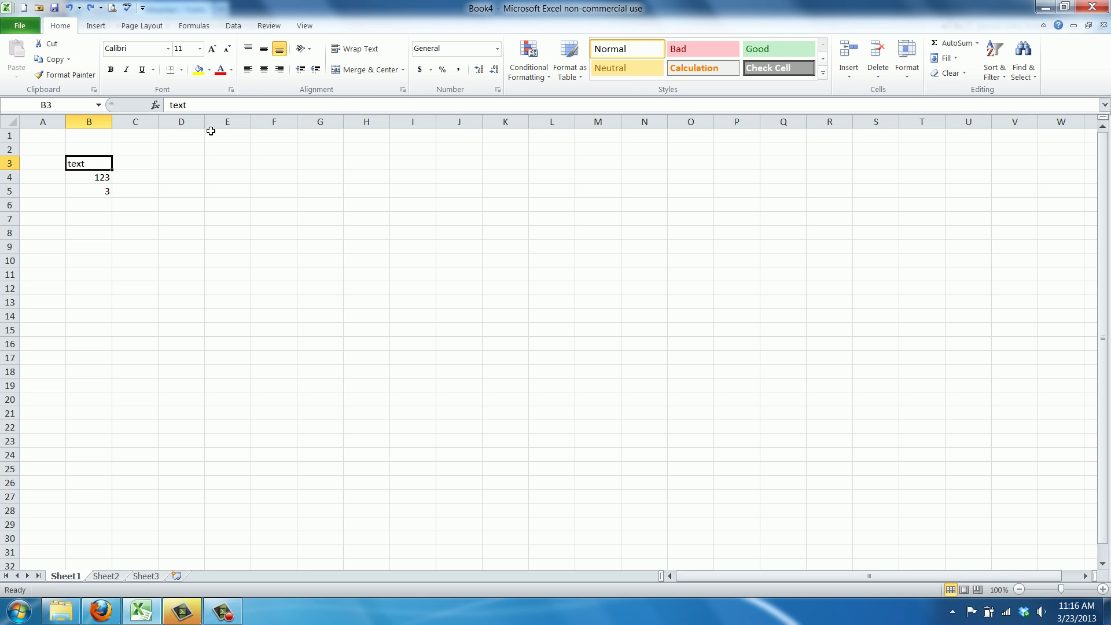
click(316, 70)
click(316, 70)
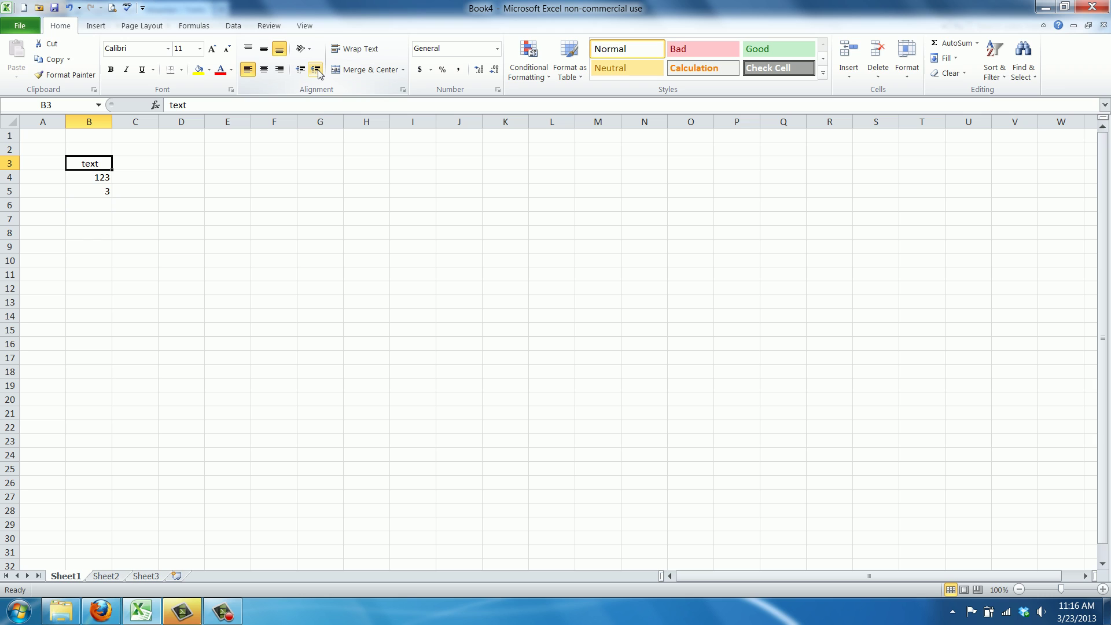
click(316, 70)
click(316, 70)
click(316, 70)
click(316, 69)
click(316, 69)
click(316, 70)
click(316, 70)
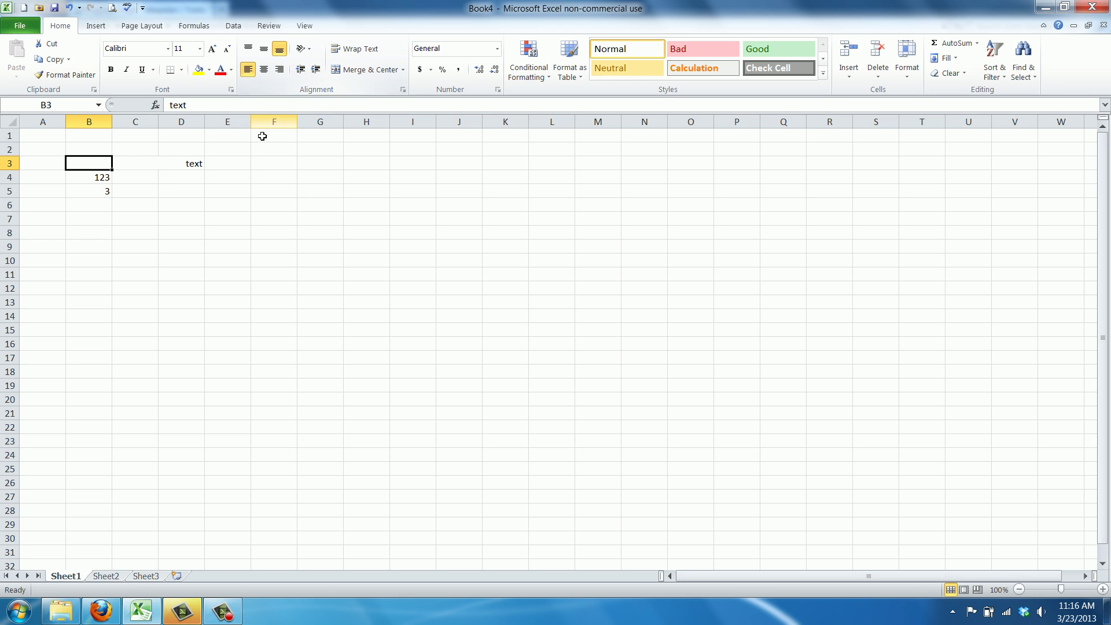
- Change B3's indent from 17 to 2 in Format Cells > Alignment
right_click(86, 164)
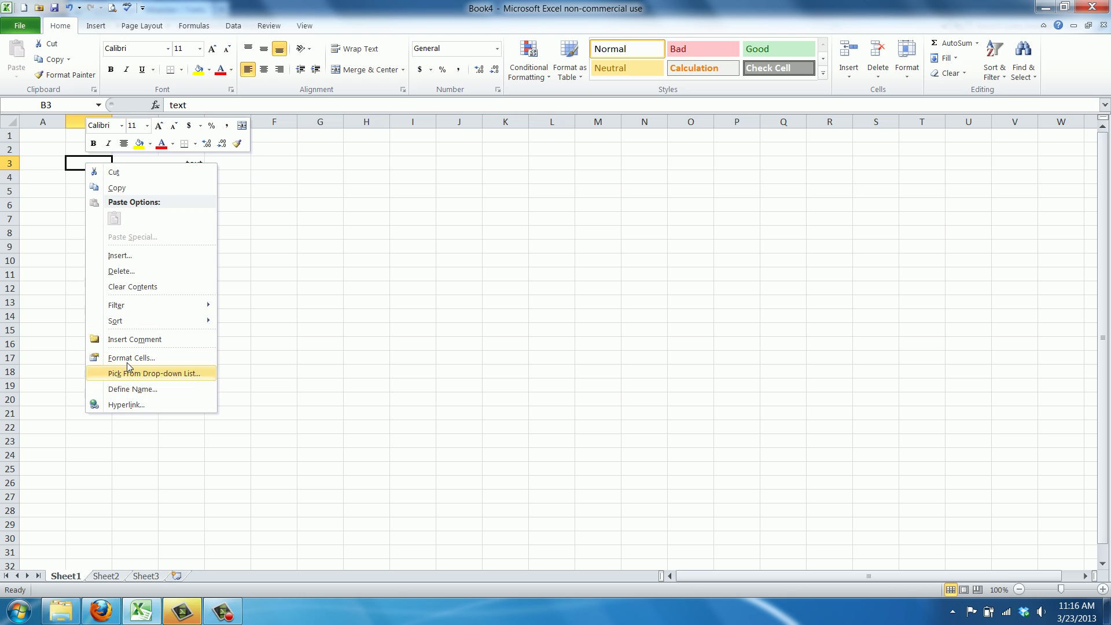
click(119, 358)
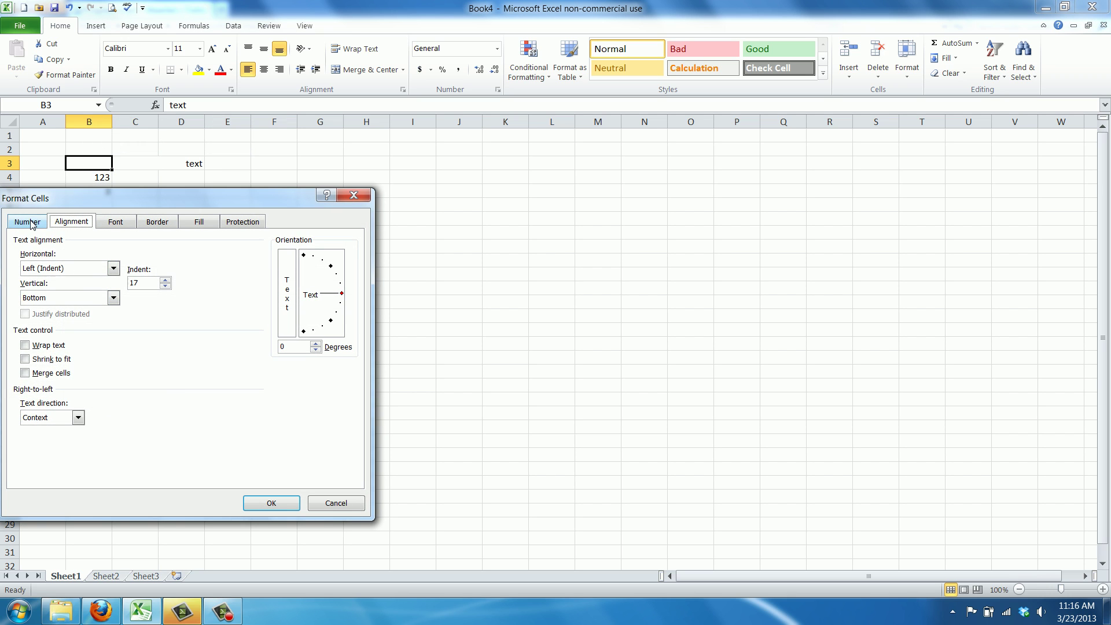
click(29, 222)
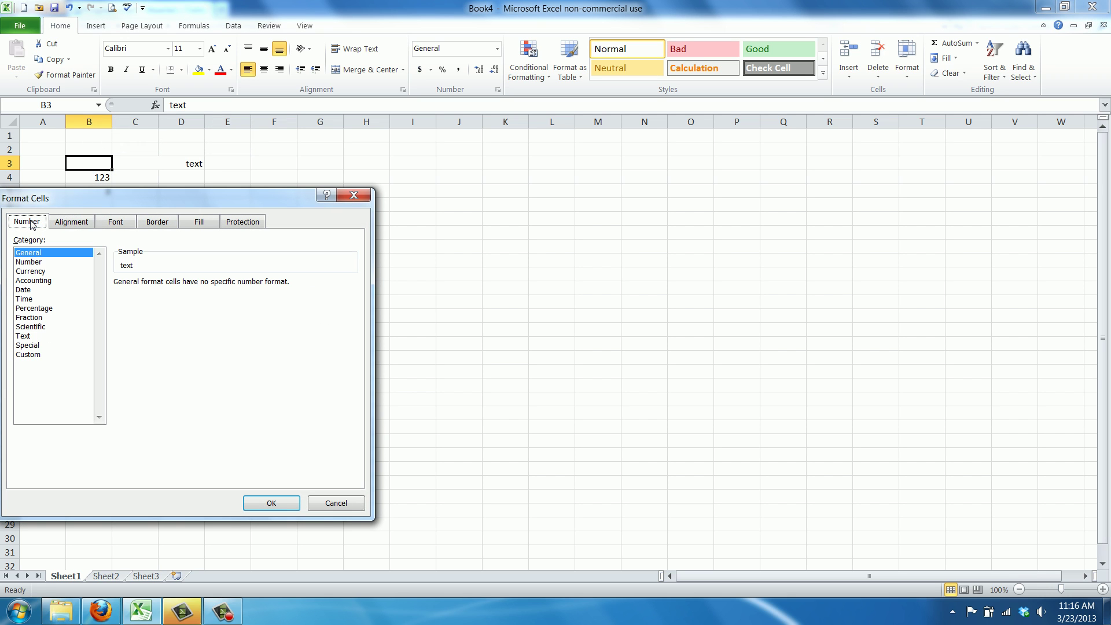
click(76, 223)
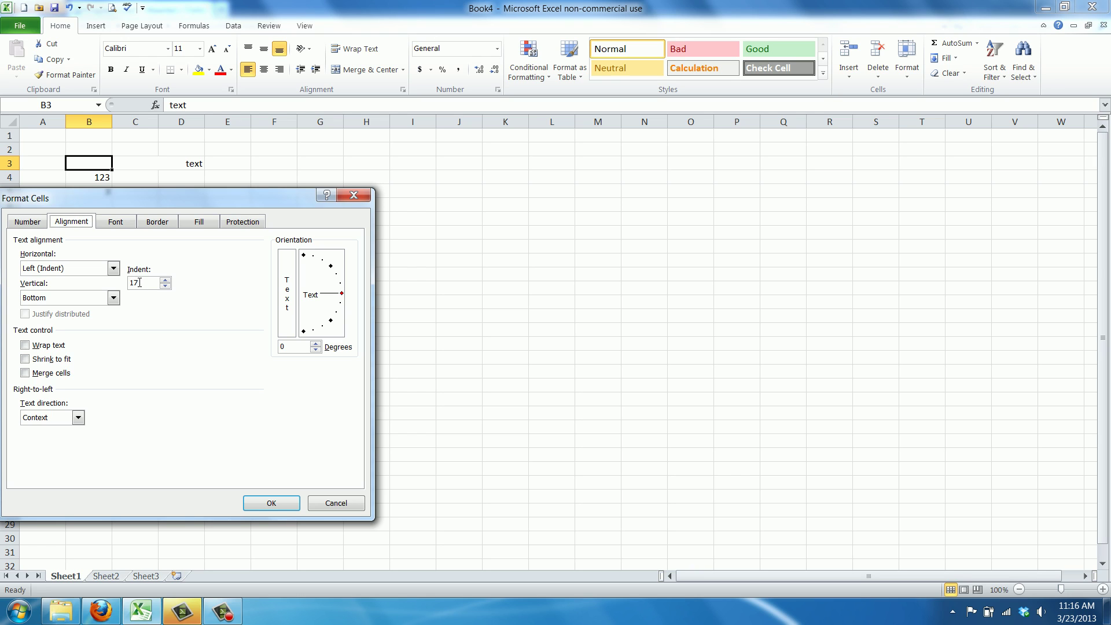
double_click(139, 282)
text(2)
click(267, 502)
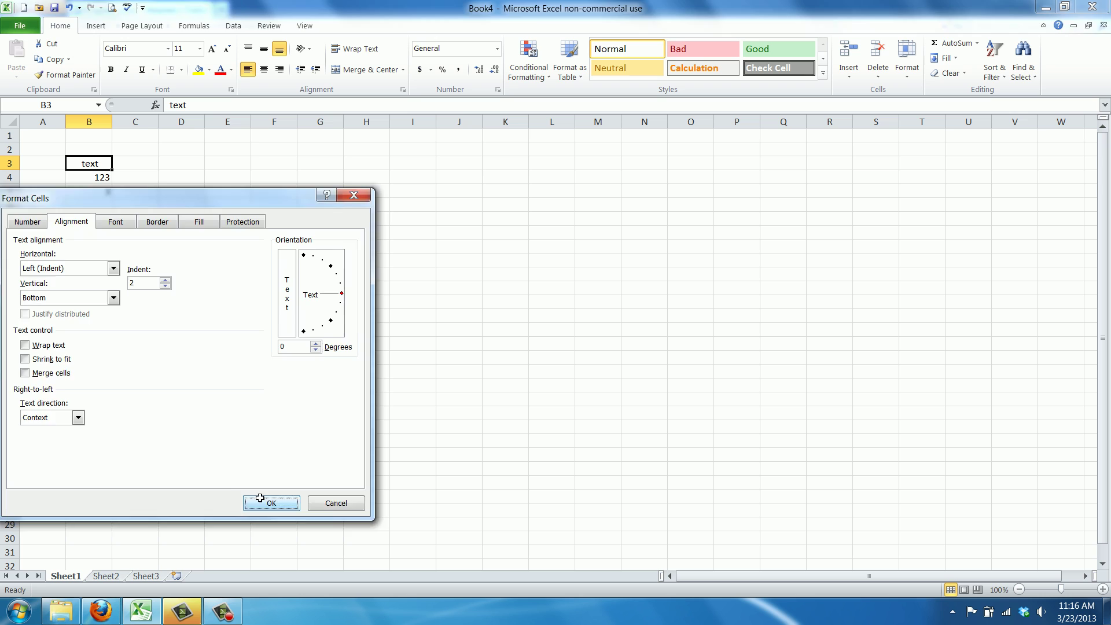
- Decrease B3's indent one level, increase it two levels, and dismiss a stray pick list
click(301, 70)
click(316, 70)
click(314, 72)
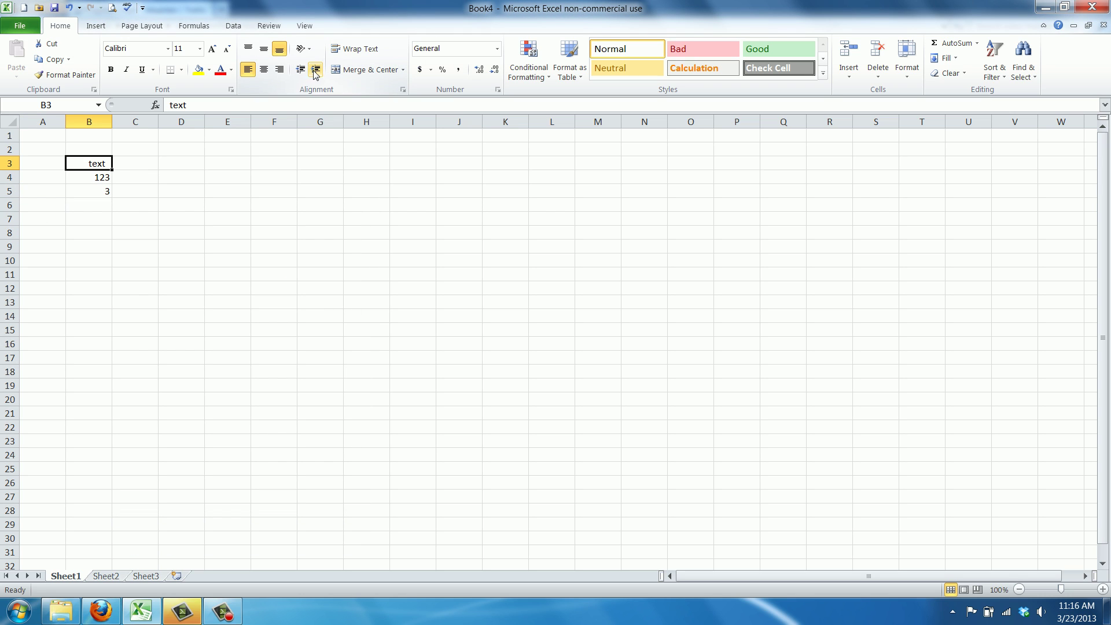
right_click(99, 166)
click(119, 378)
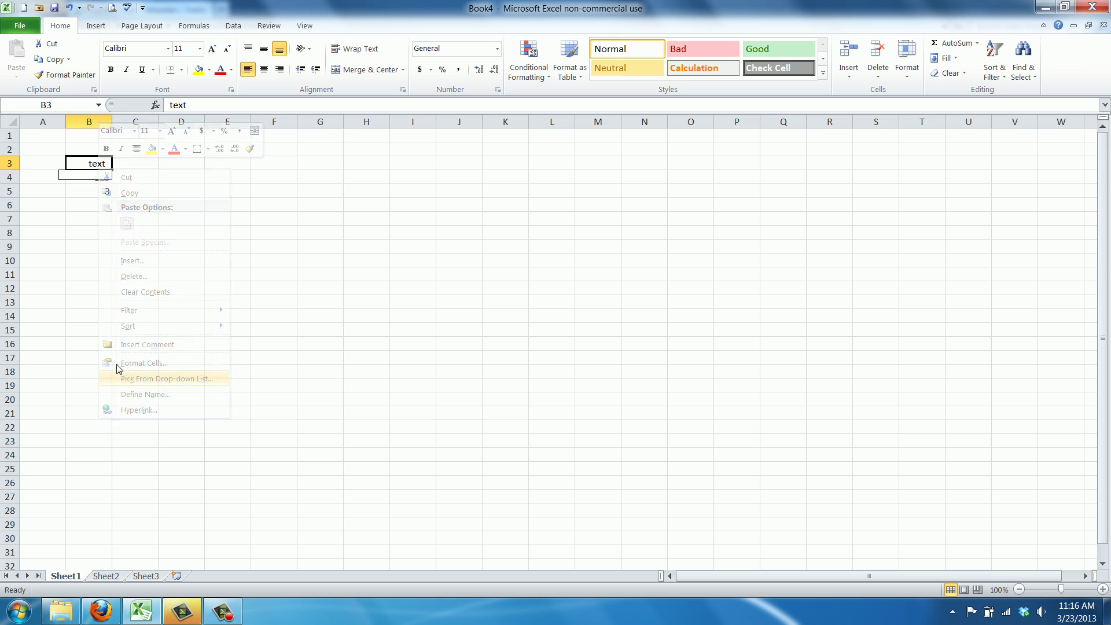
key(Escape)
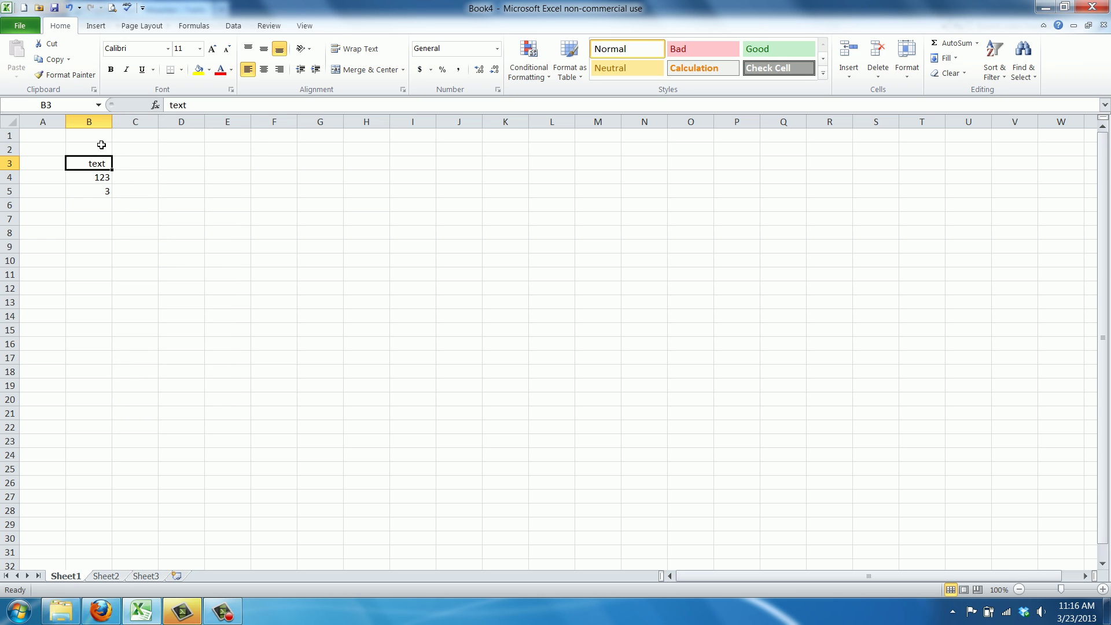
- Reopen Format Cells for B3, cancel without applying changes, and select B4
right_click(99, 161)
click(133, 359)
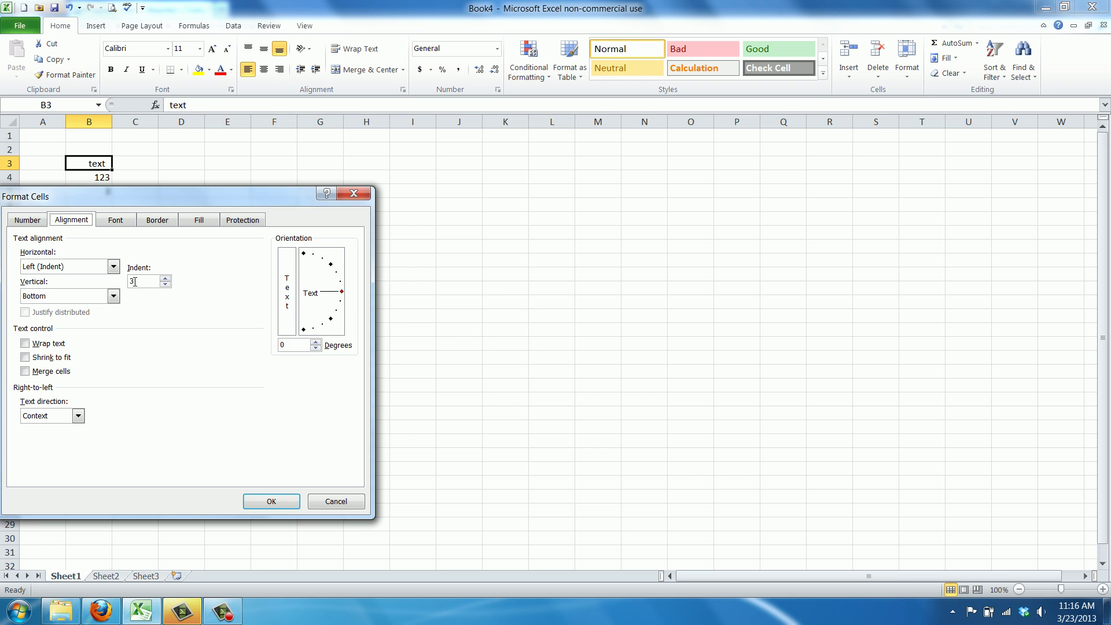
click(327, 508)
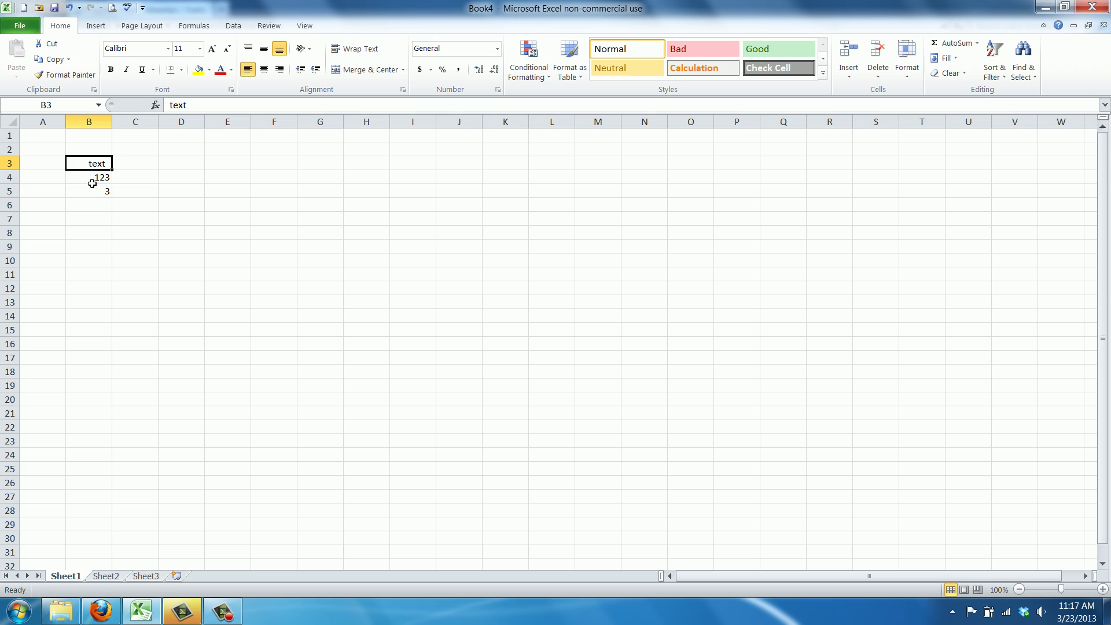
click(92, 180)
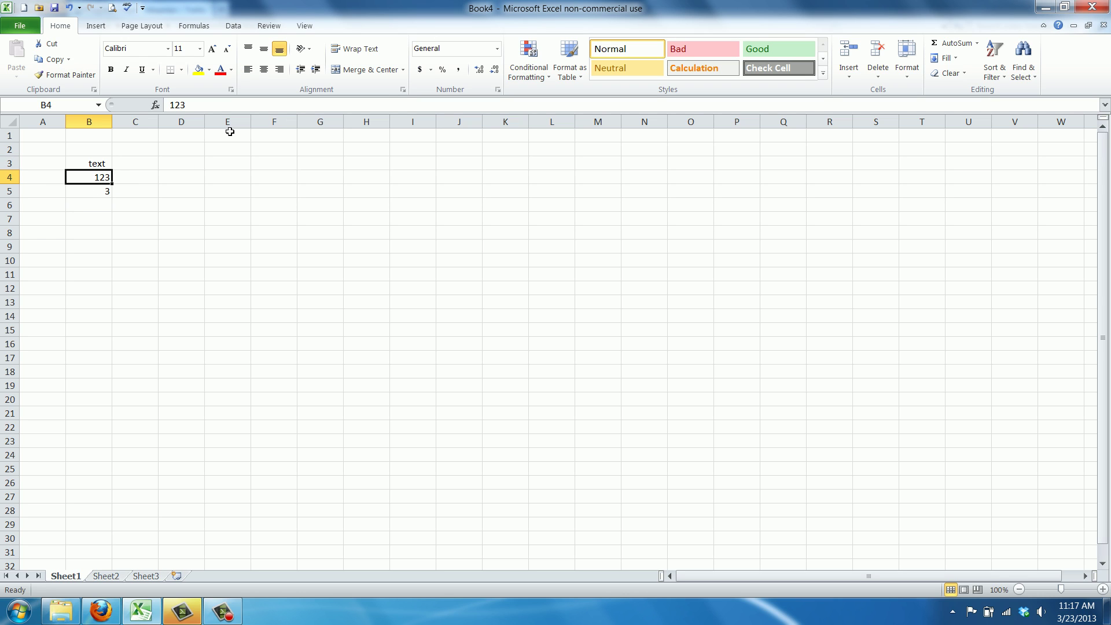
- Give the 123 in B4 a left alignment with an indent of 3 via Format Cells
click(318, 71)
right_click(95, 181)
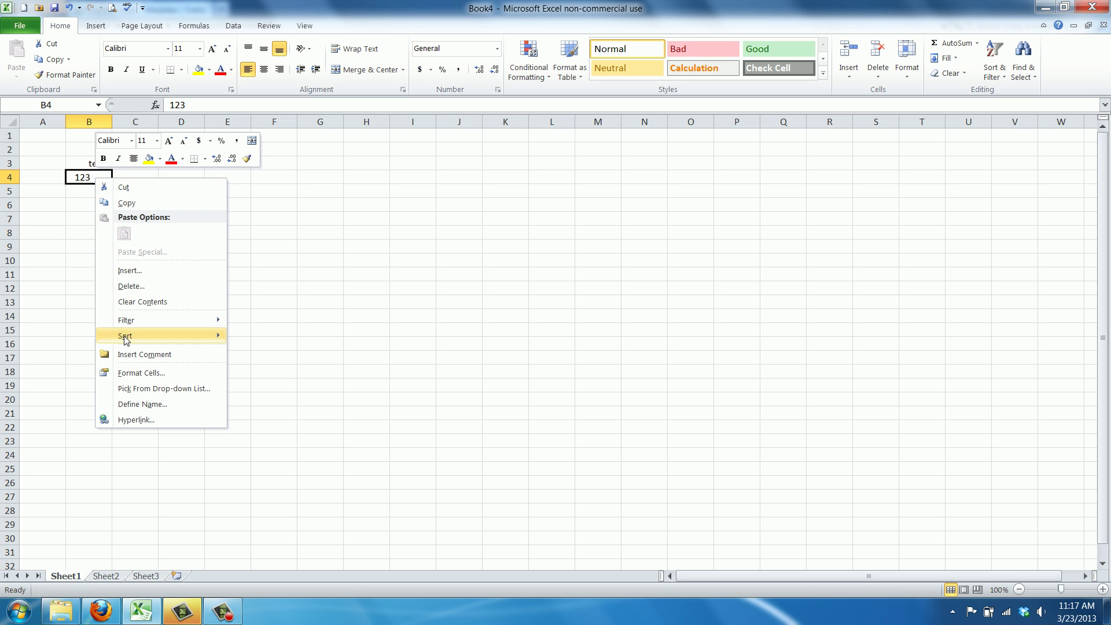
click(129, 374)
click(37, 234)
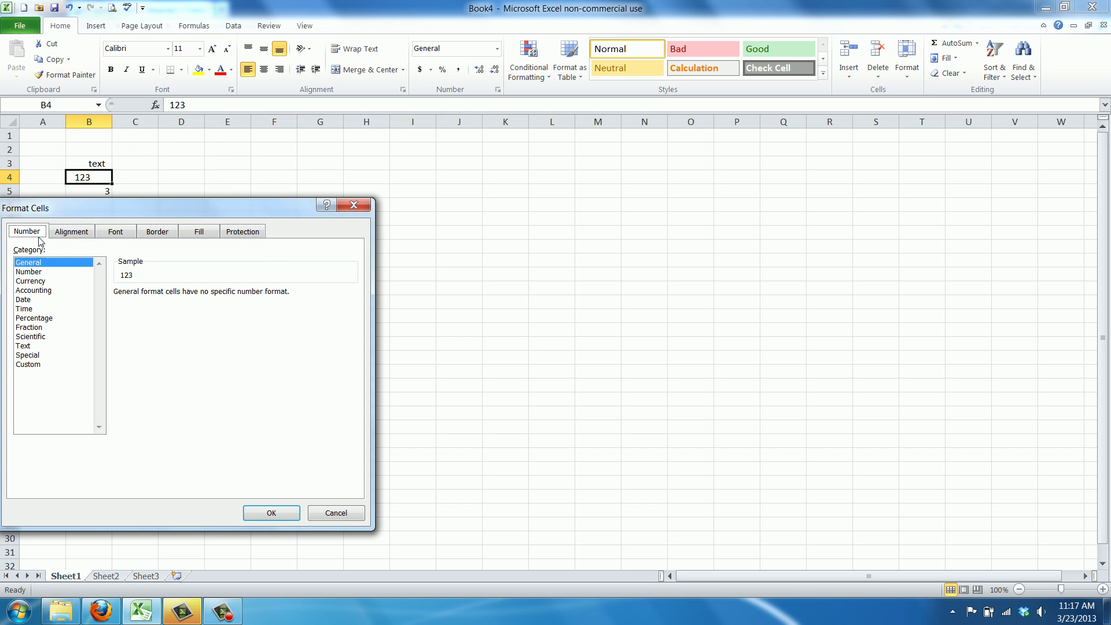
click(63, 234)
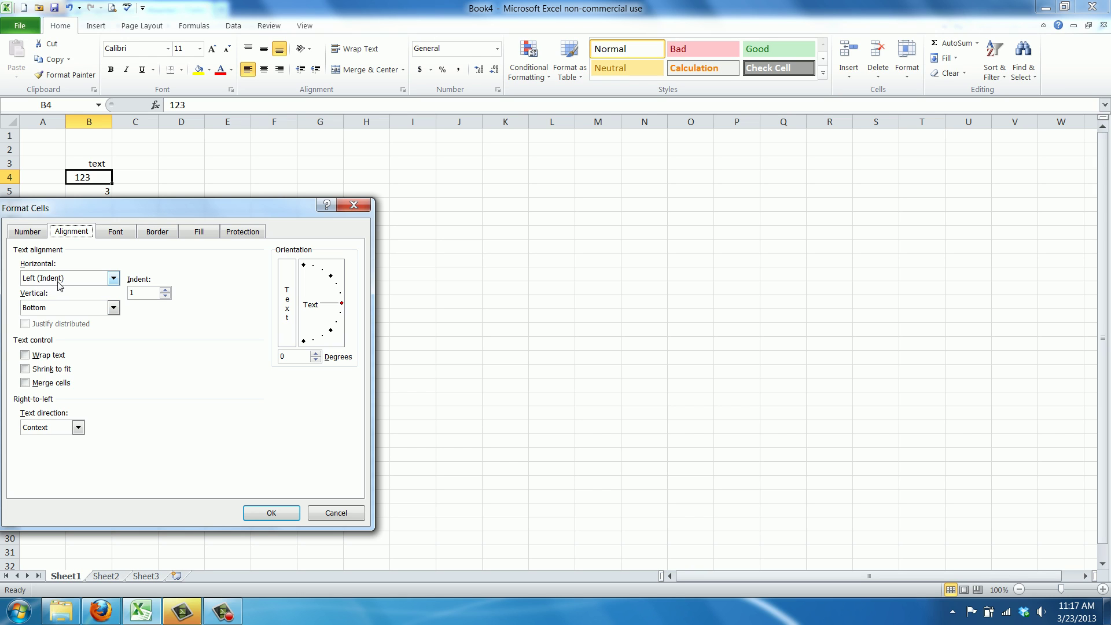
click(148, 293)
click(258, 508)
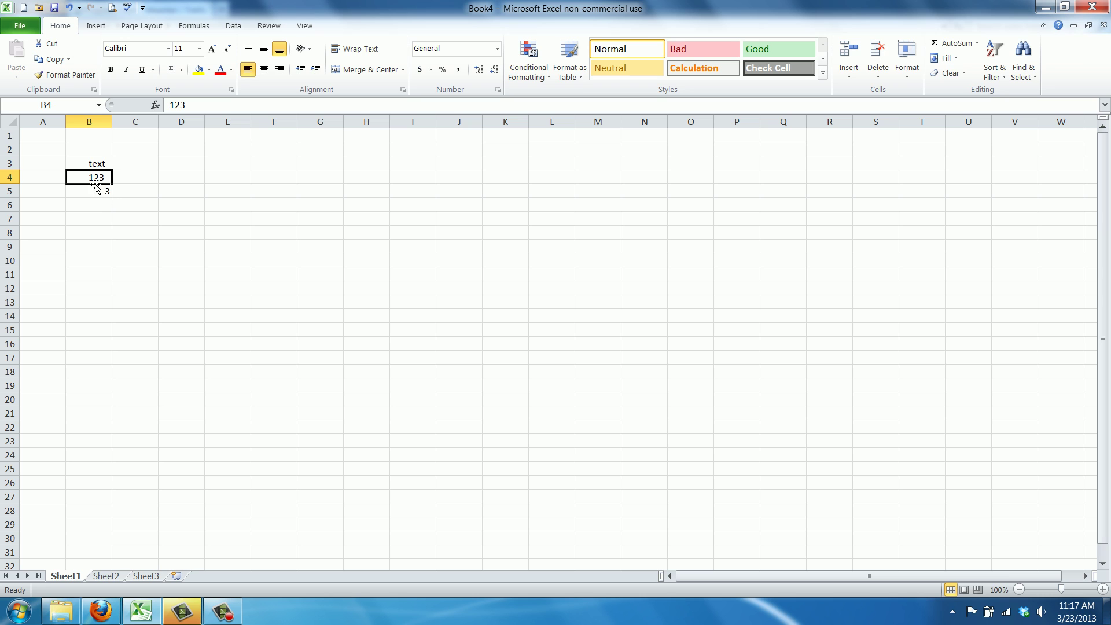
- Indent the formula result 3 in B5 five levels
click(96, 187)
click(316, 70)
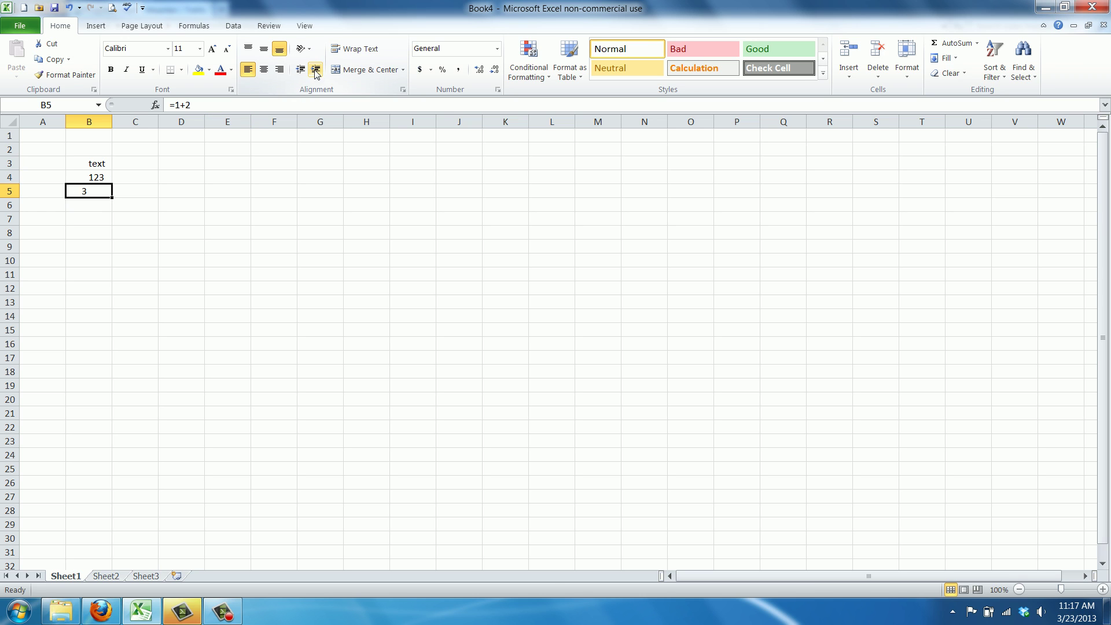
click(316, 70)
click(315, 69)
click(315, 69)
click(315, 69)
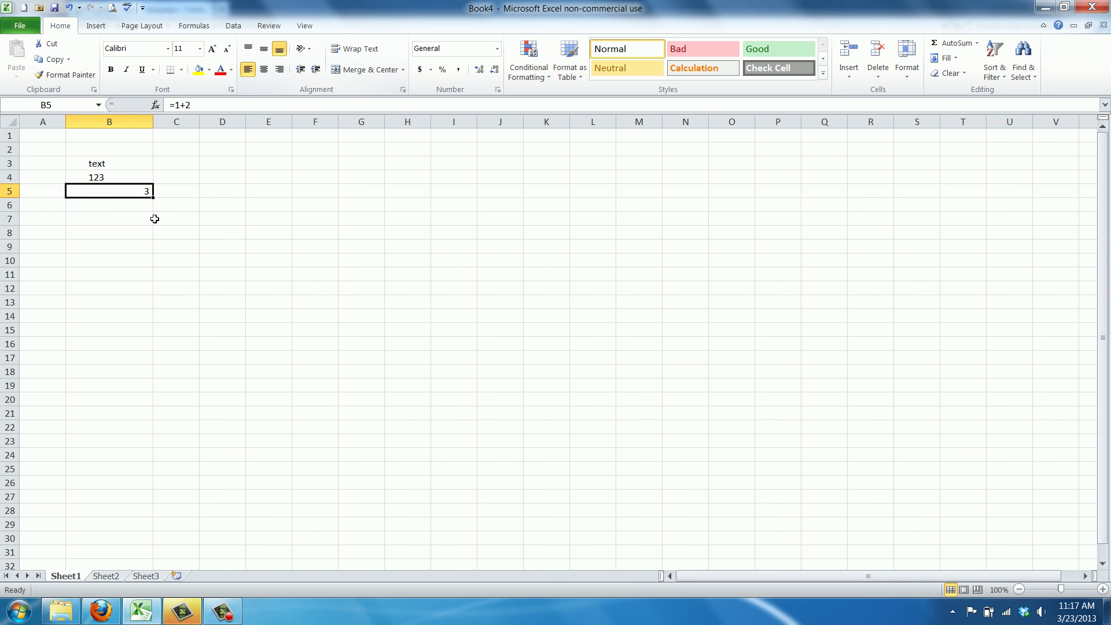
- Enter 3 in B7 and left-align it
click(136, 218)
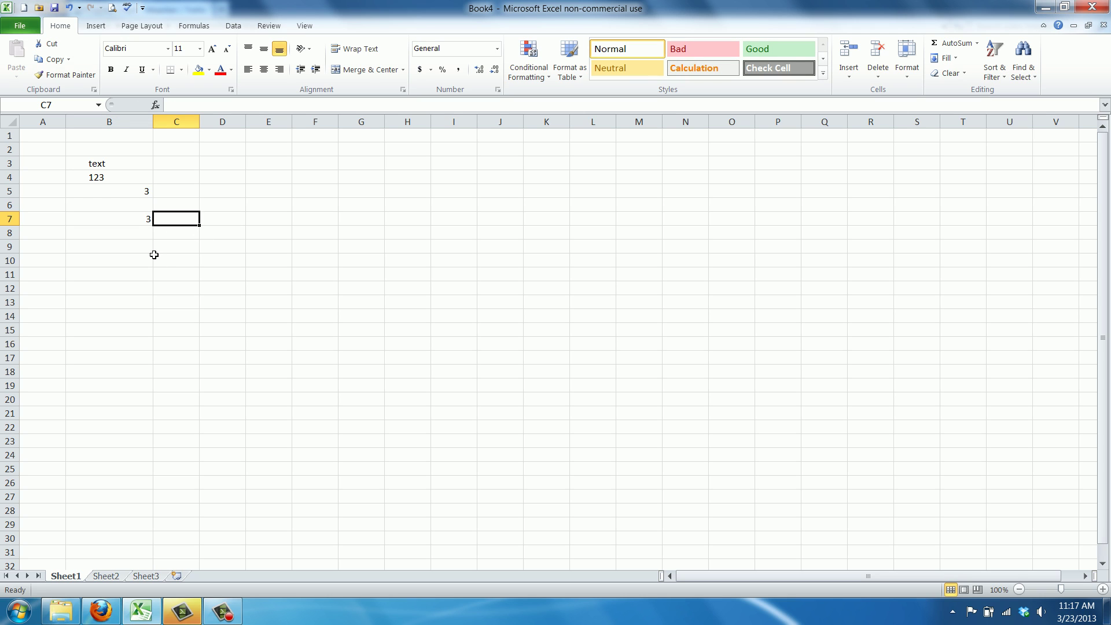
text(3)
key(ctrl+Return)
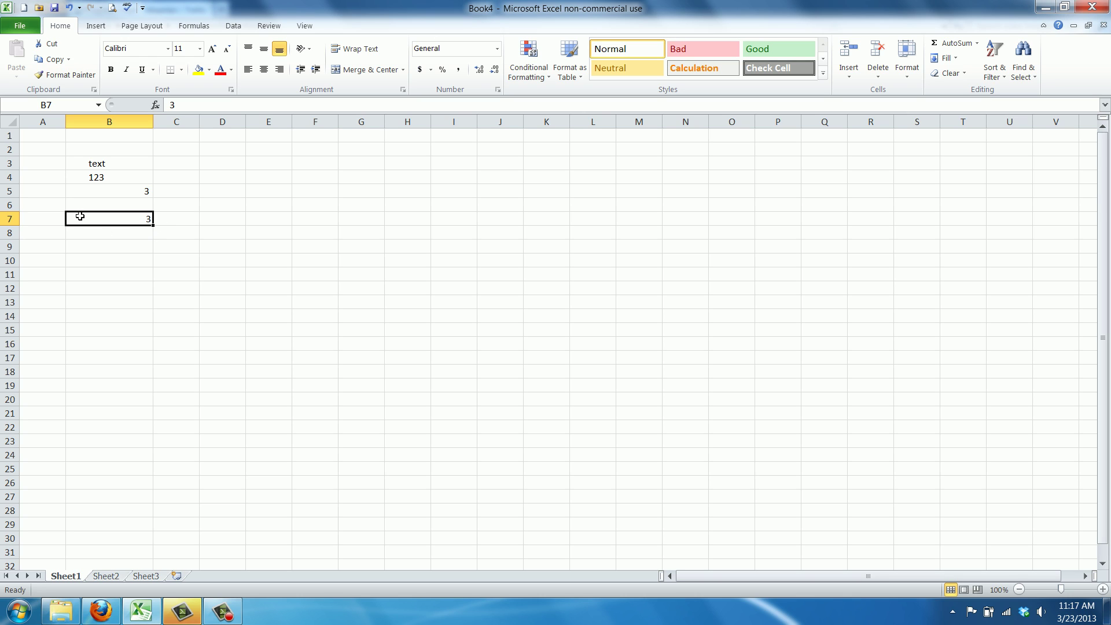
click(248, 70)
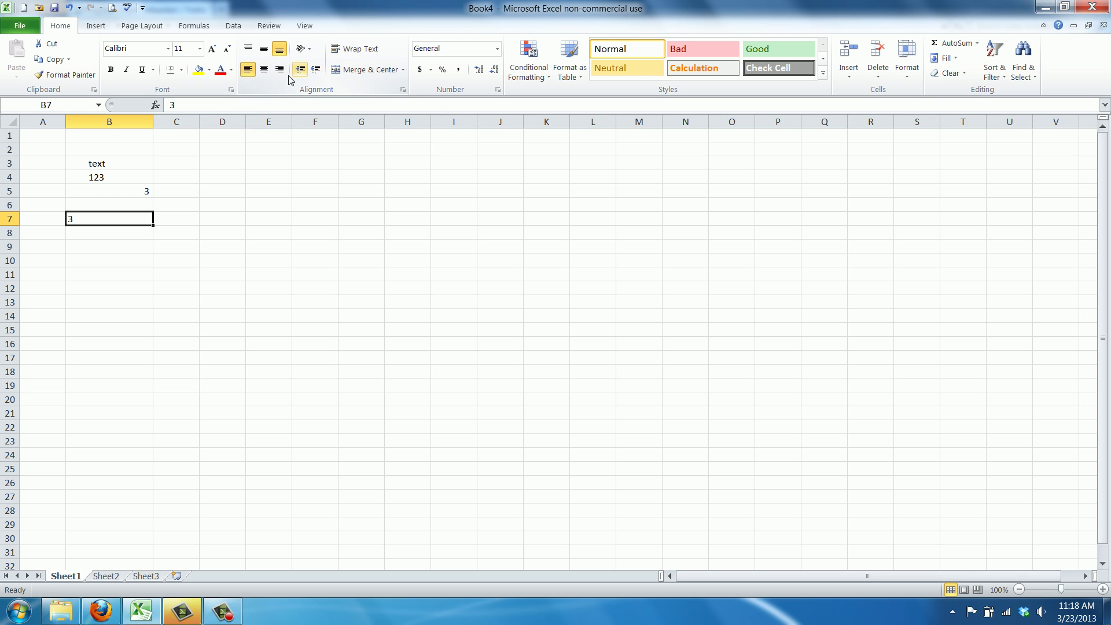
- Enter 3 in B9 and indent it two levels
click(151, 247)
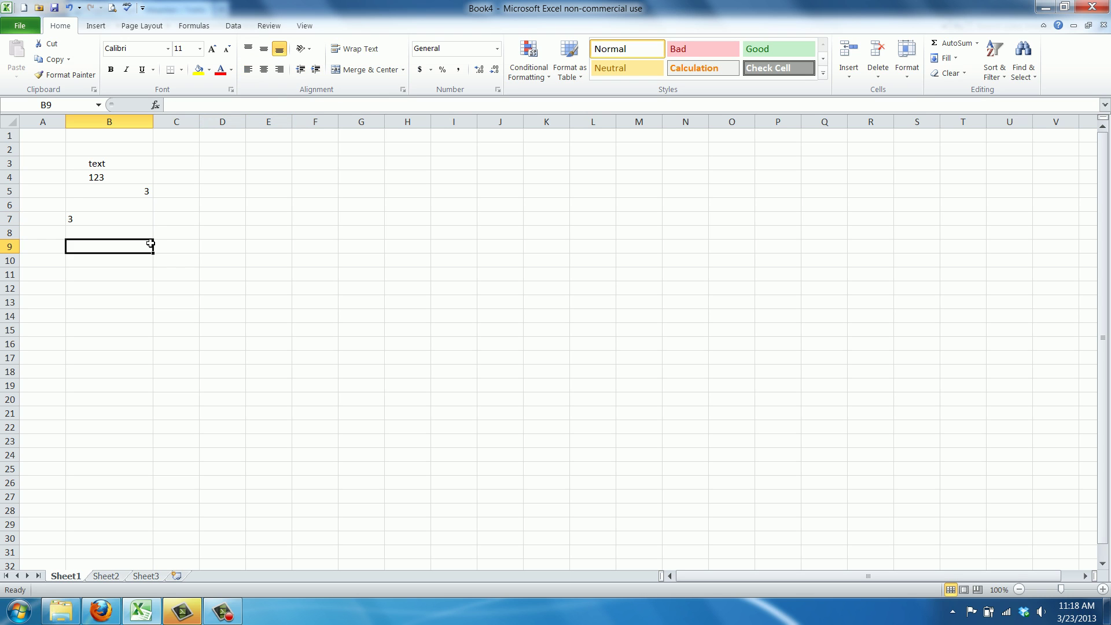
text(3)
key(Tab)
key(Tab)
click(141, 255)
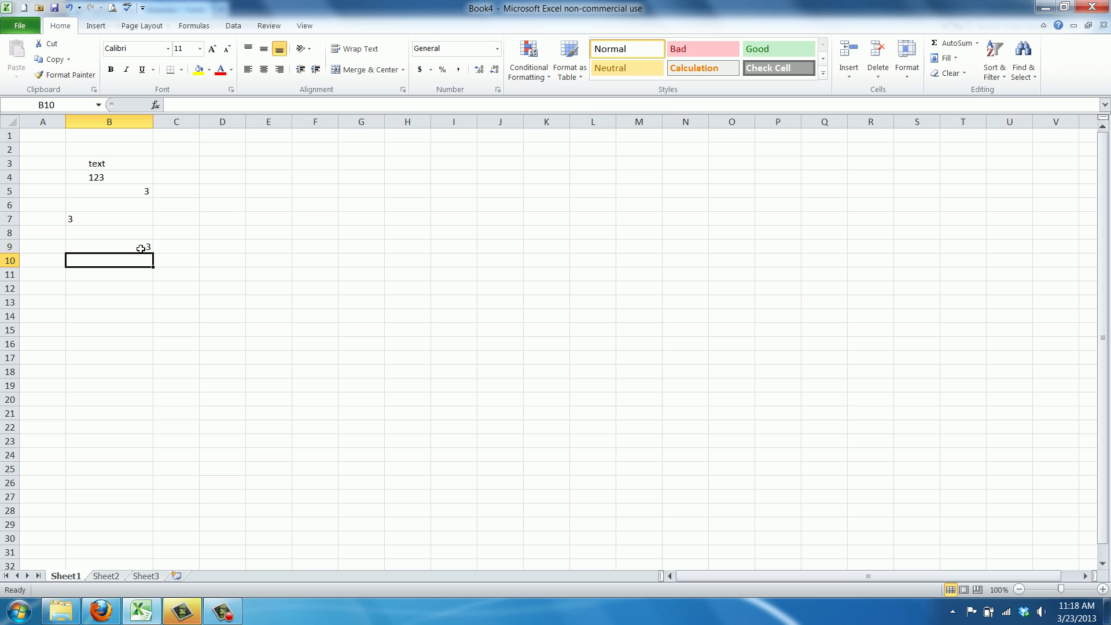
click(143, 246)
click(317, 69)
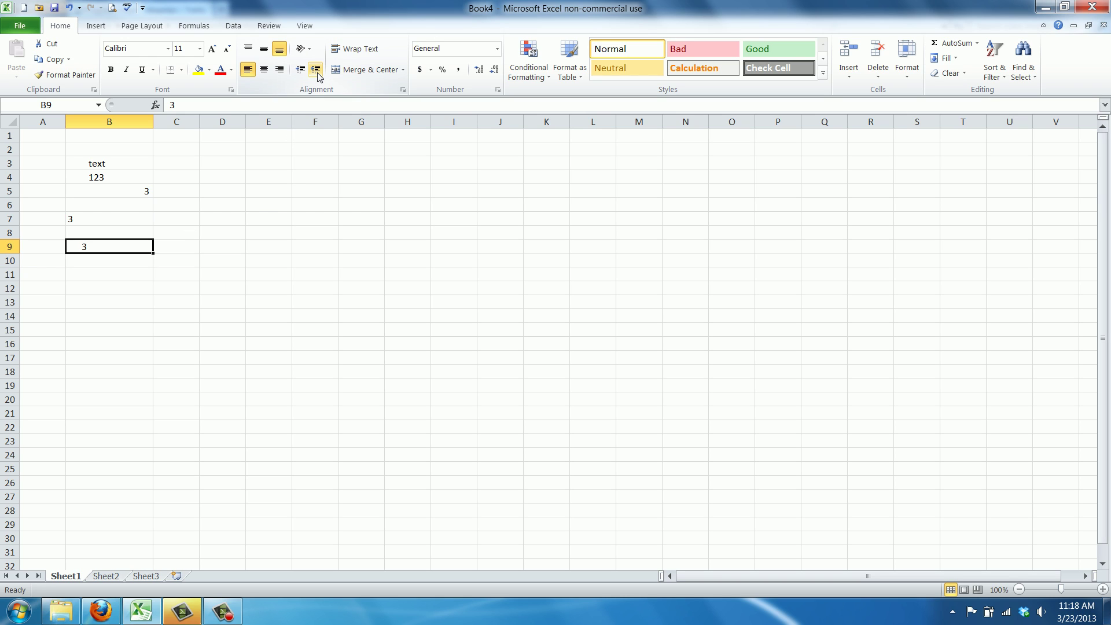
click(317, 70)
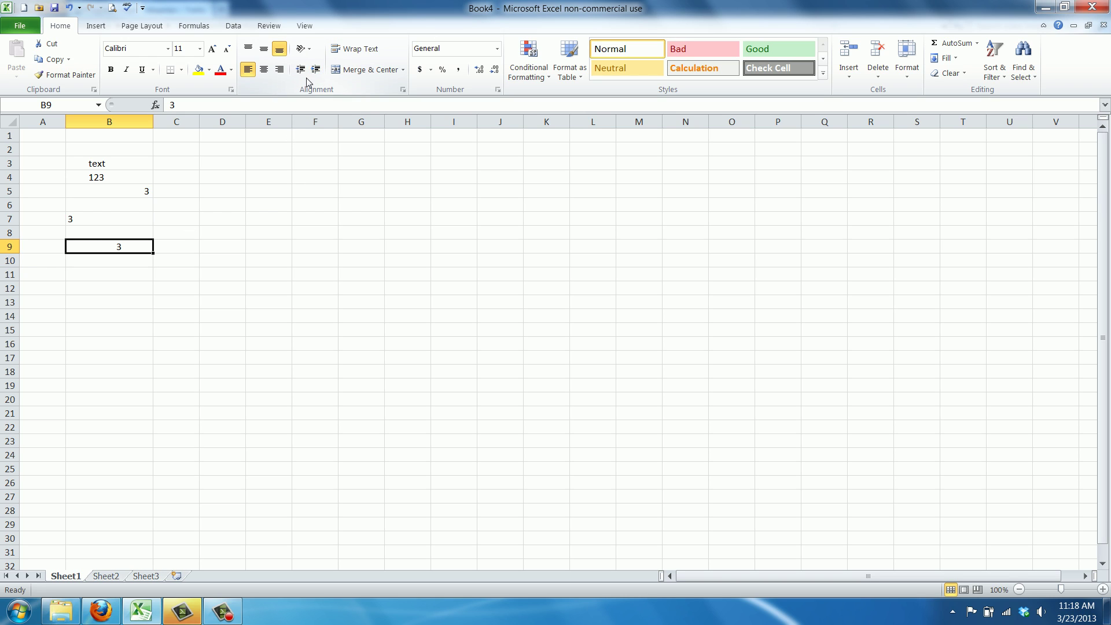